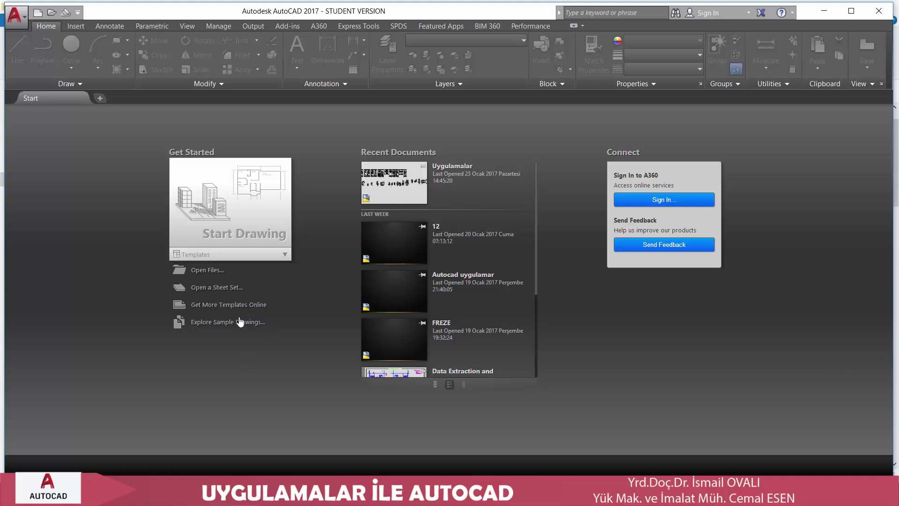
- Start a new blank drawing (Drawing5) with the background grid switched off
click(262, 231)
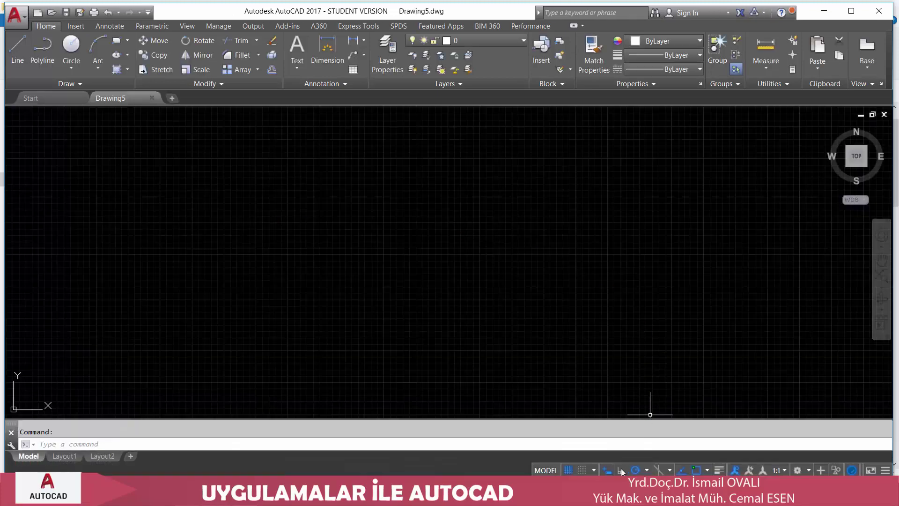
click(570, 470)
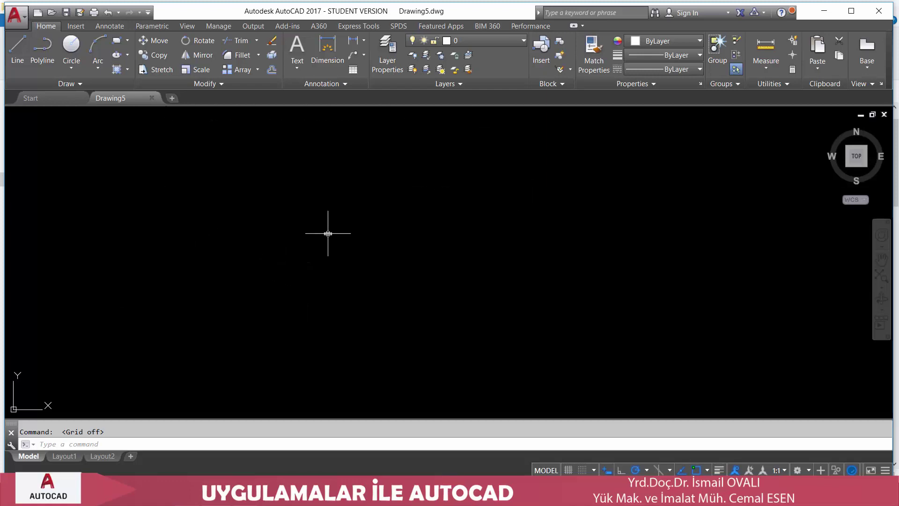
- Zoom to the whole drawing area and draw a radius-100 circle
text(z)
key(Return)
text(a)
key(Return)
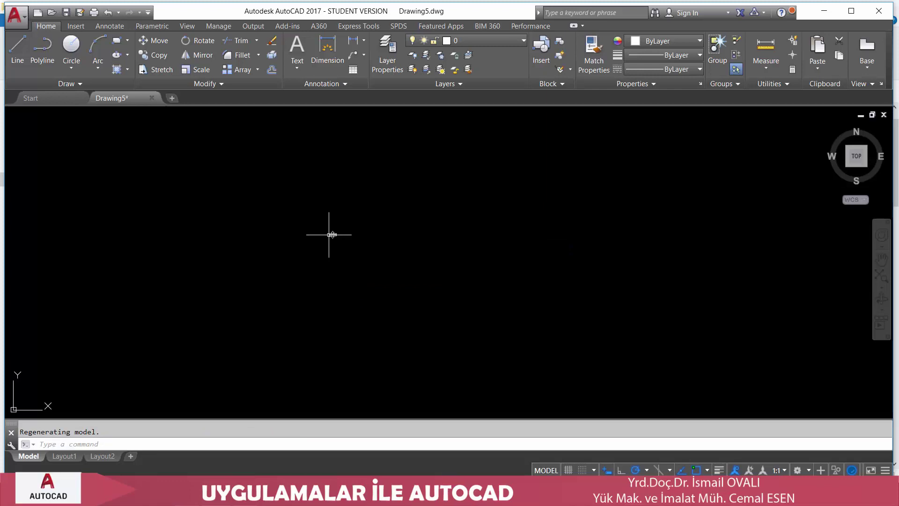
text(c)
key(Return)
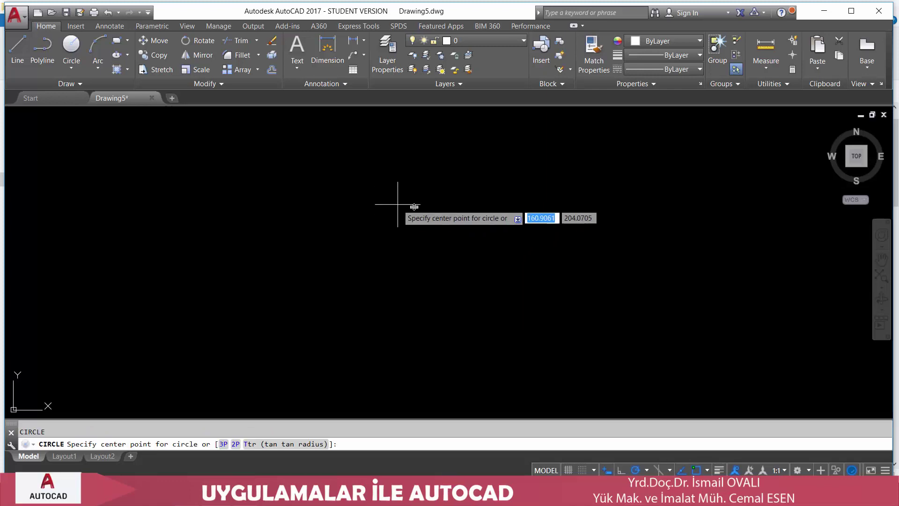
click(375, 285)
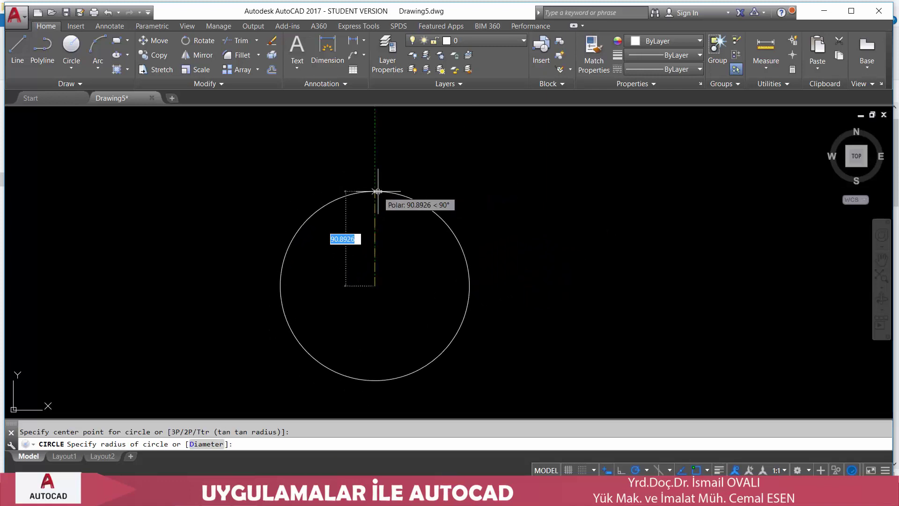
text(100)
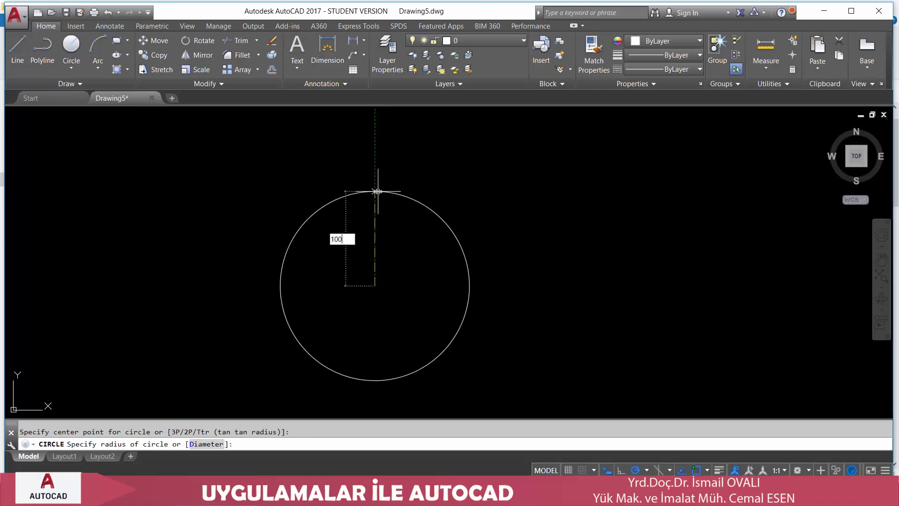
key(Return)
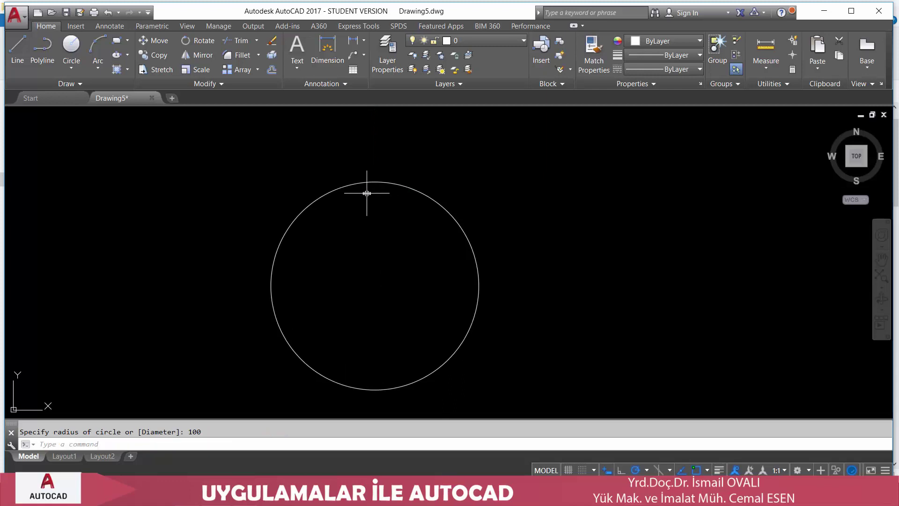
- Draw a radius-24 circle centred on the top quadrant of that circle
text(c)
key(Return)
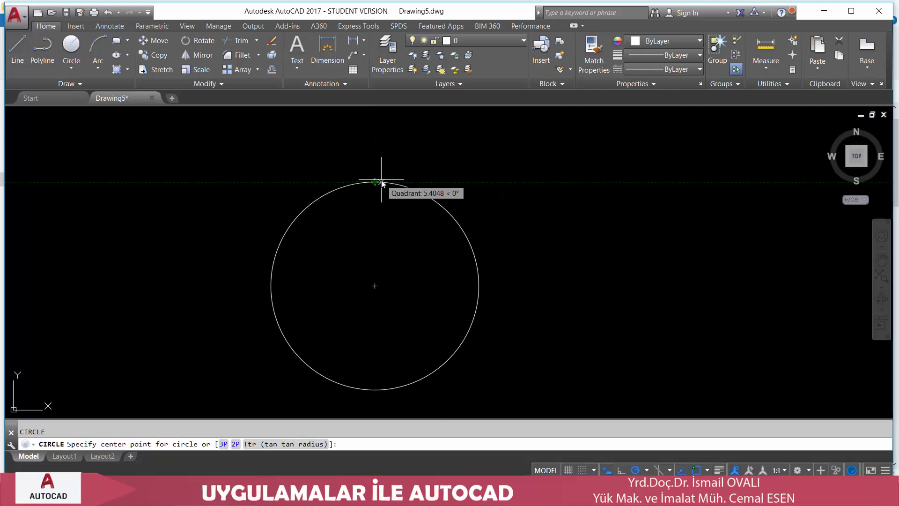
click(375, 182)
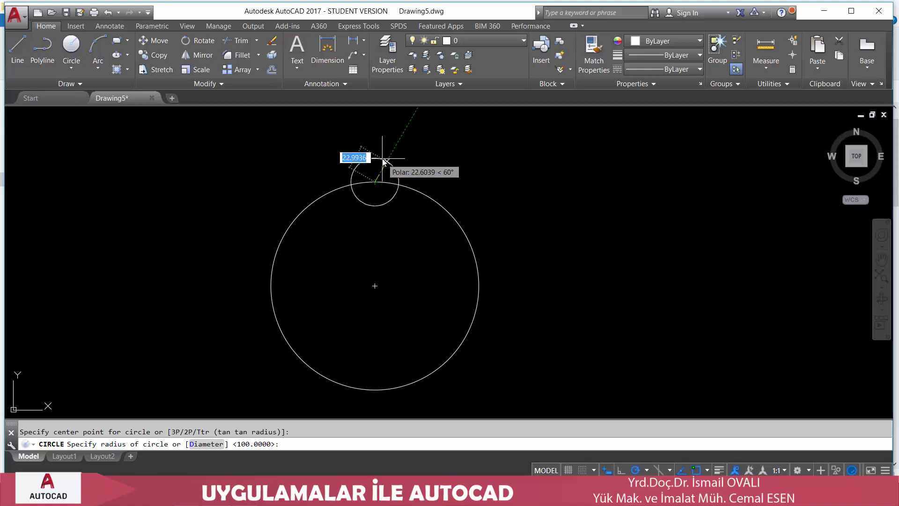
text(24)
key(Return)
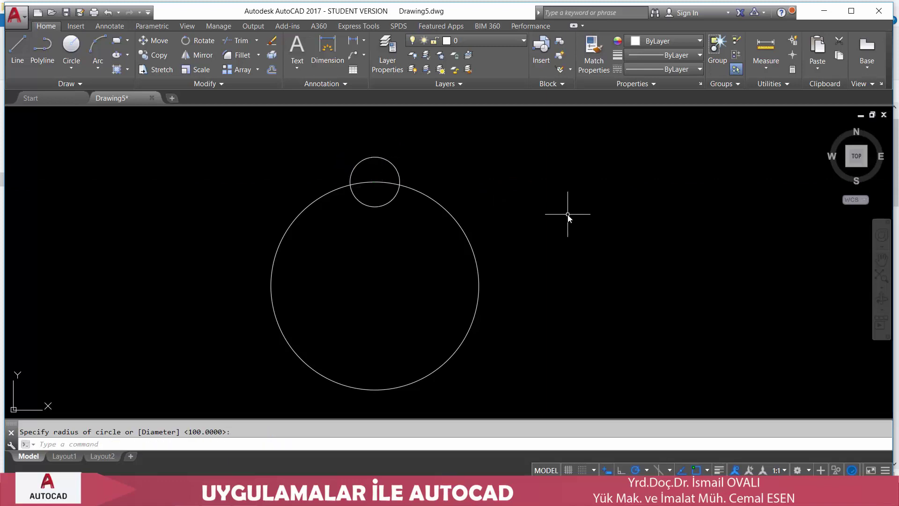
- Draw a concentric radius-200 circle around the same centre
text(c)
key(Return)
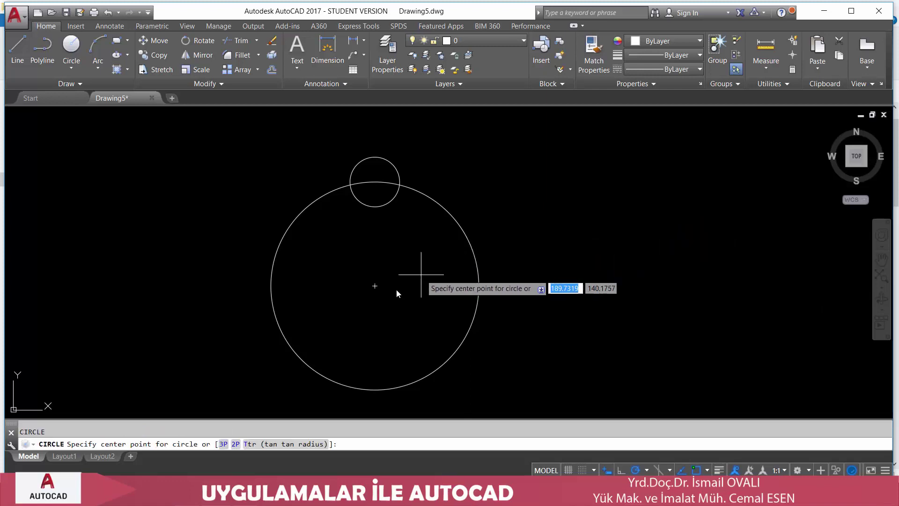
click(375, 286)
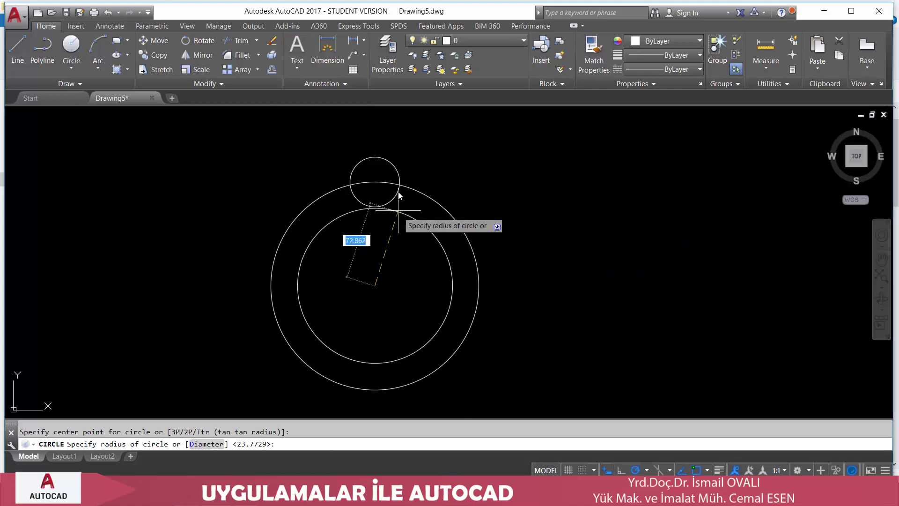
text(200)
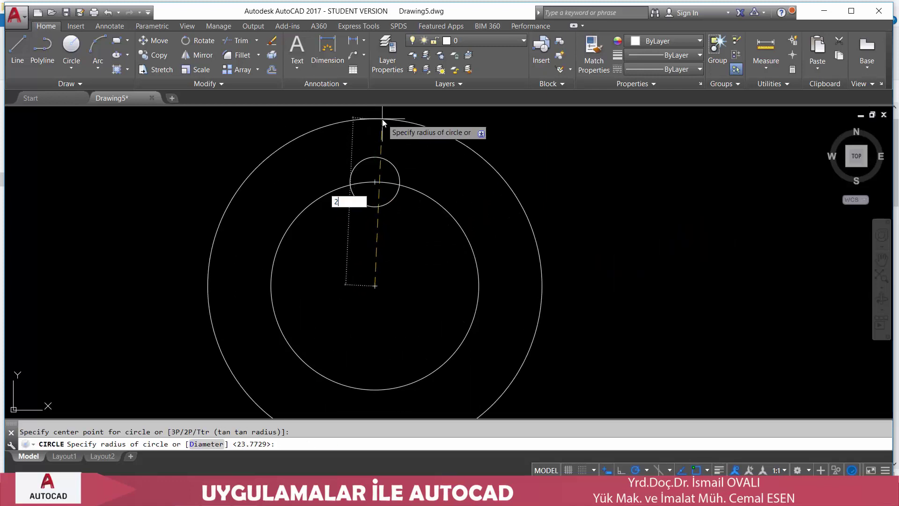
key(Return)
scroll(391, 192, down, 2)
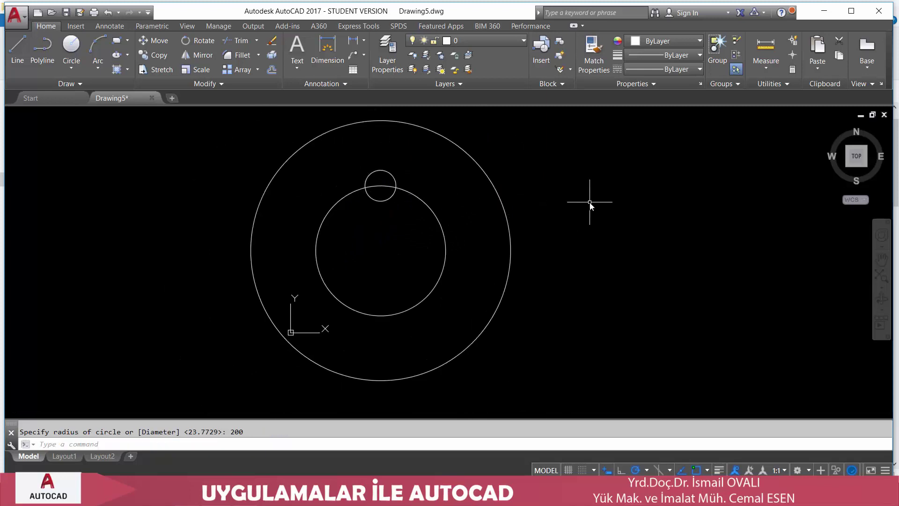
- Load the CENTER linetype through the Linetype Manager
click(438, 213)
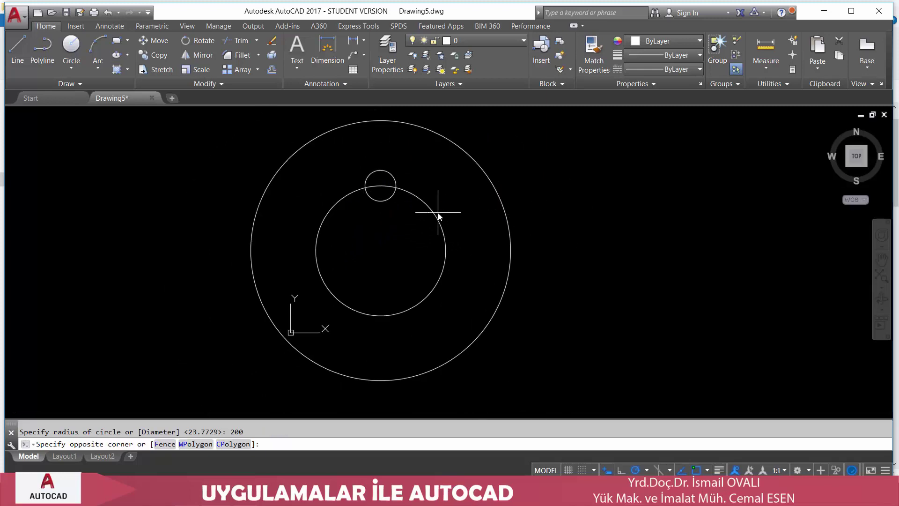
click(685, 70)
click(661, 124)
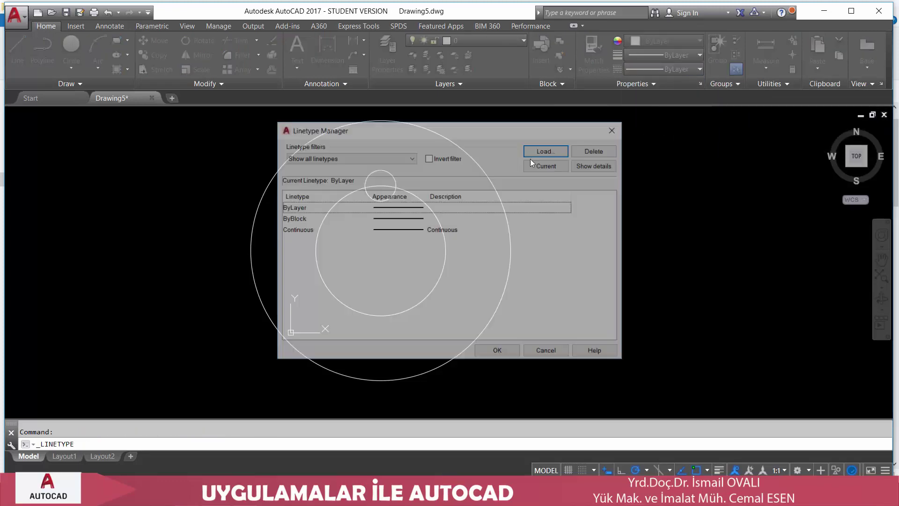
click(533, 151)
click(368, 279)
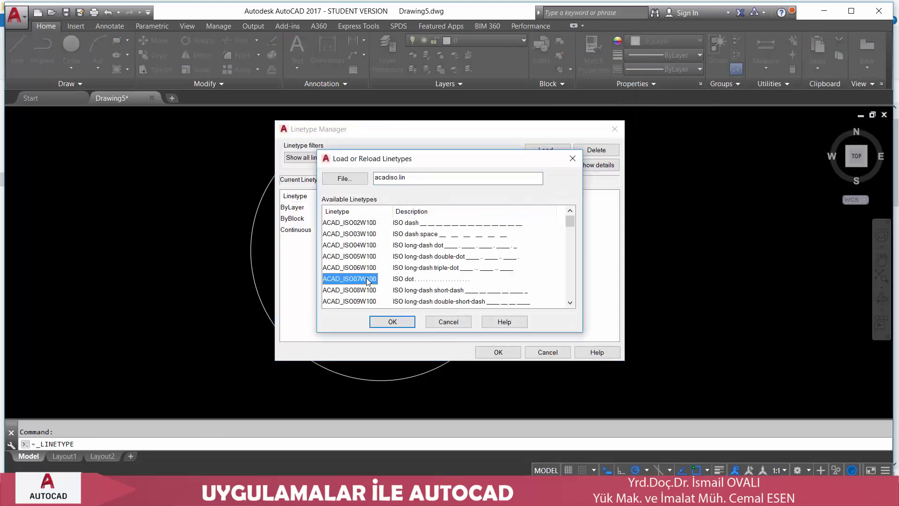
key(c)
click(392, 322)
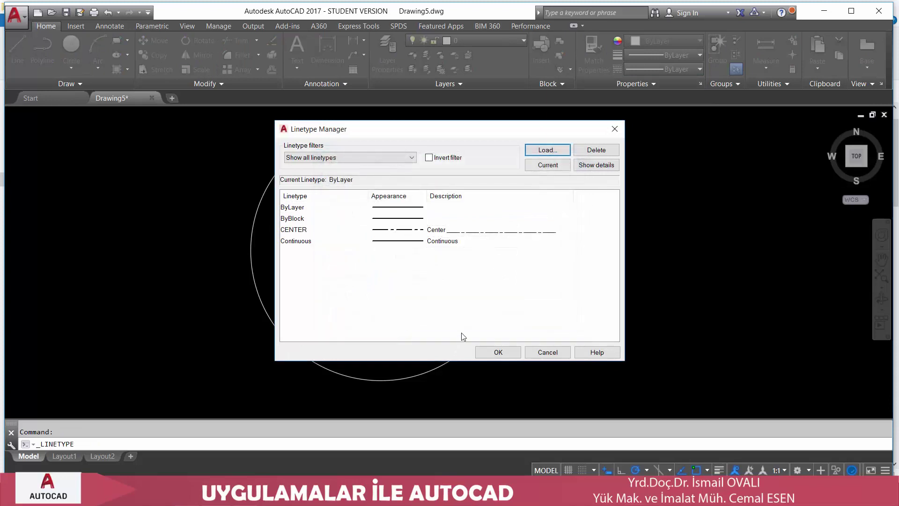
click(498, 352)
- Assign the CENTER linetype to the inner radius-100 circle
click(485, 328)
click(473, 305)
key(Escape)
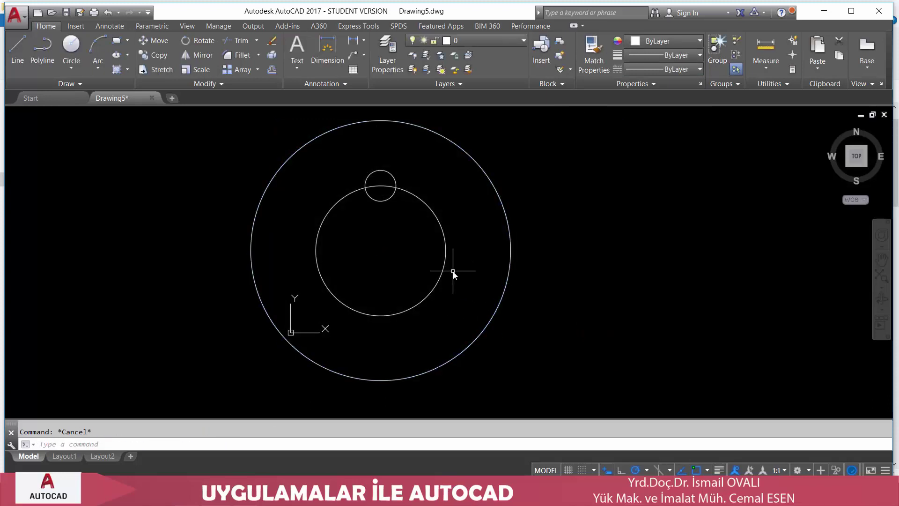
click(453, 271)
click(413, 242)
click(674, 69)
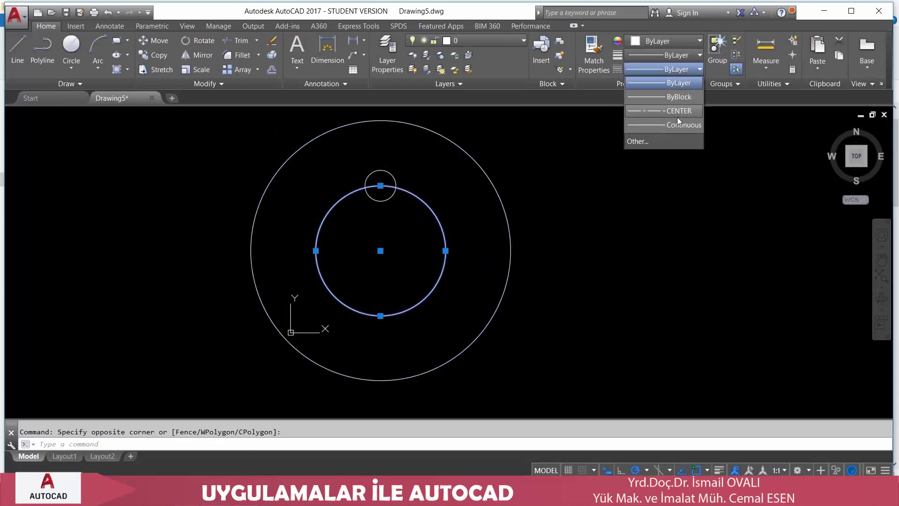
click(677, 117)
- Clear the selection and expand the Array dropdown to reach Polar Array
key(Escape)
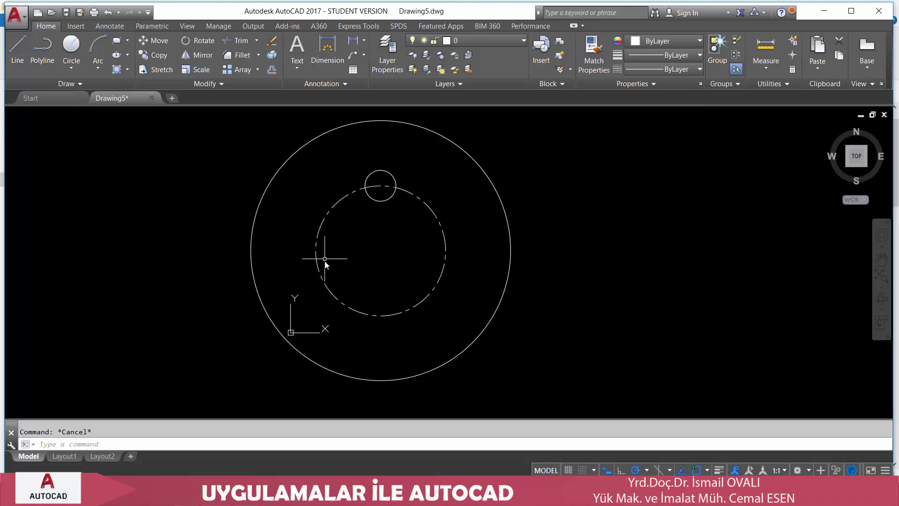
click(258, 71)
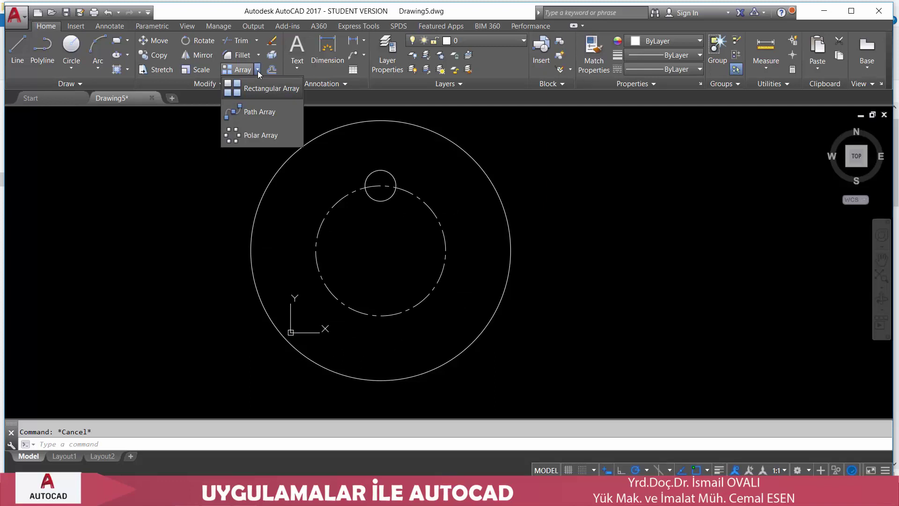
- Polar-array the small top circle around the circles' shared centre, six copies 60° apart
click(249, 136)
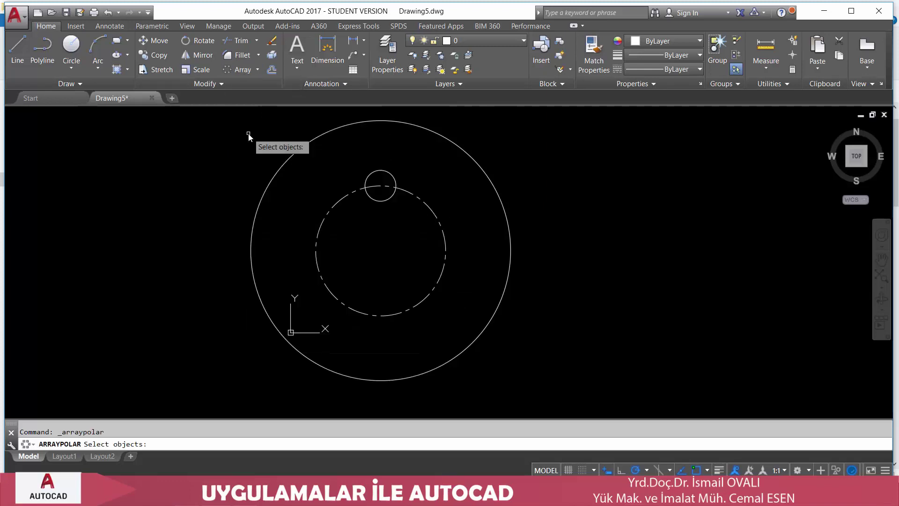
click(391, 174)
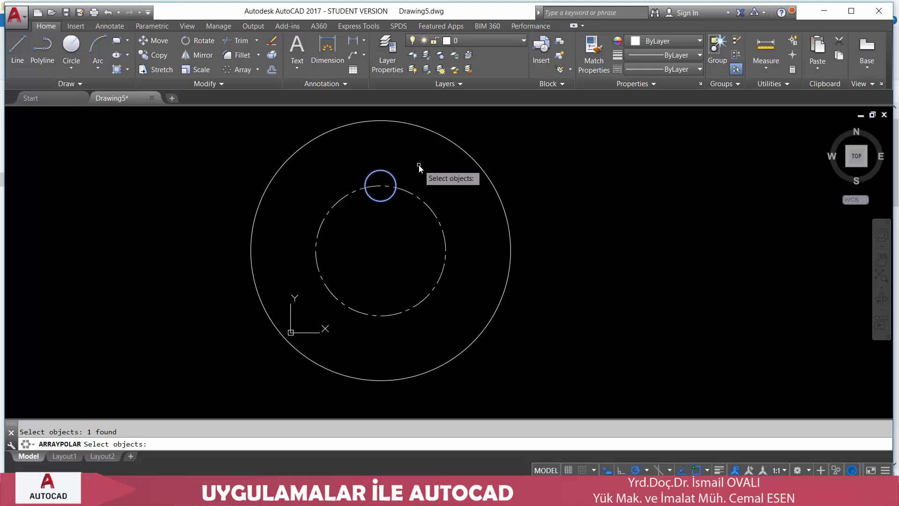
key(Return)
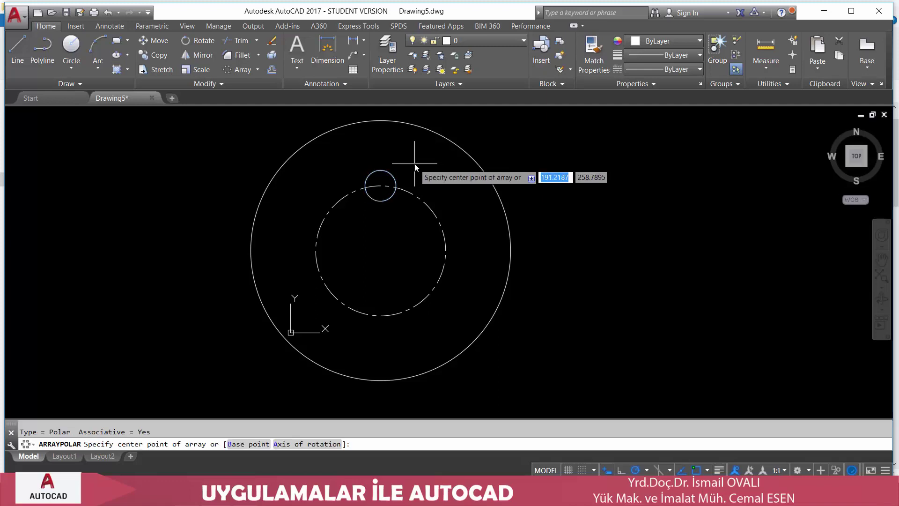
click(380, 251)
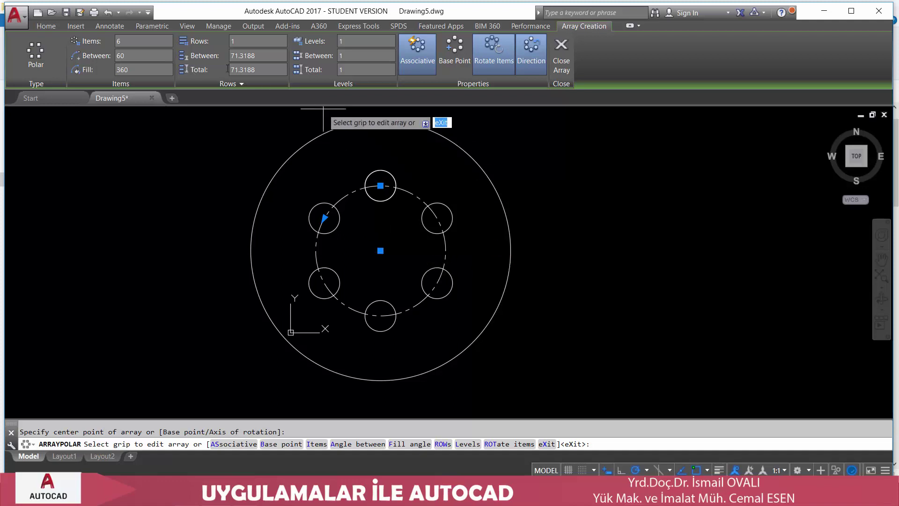
- Change the array item count to 8 and close the array
click(136, 41)
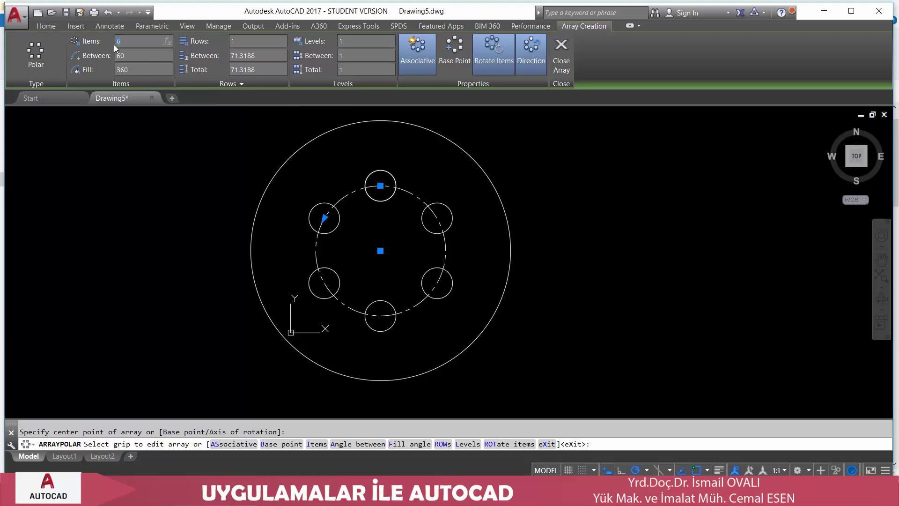
text(8)
key(Return)
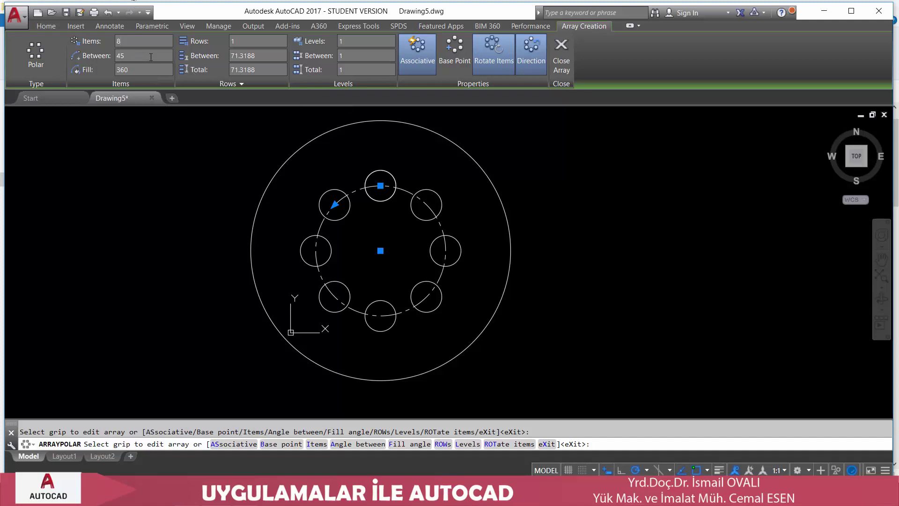
click(136, 70)
click(562, 61)
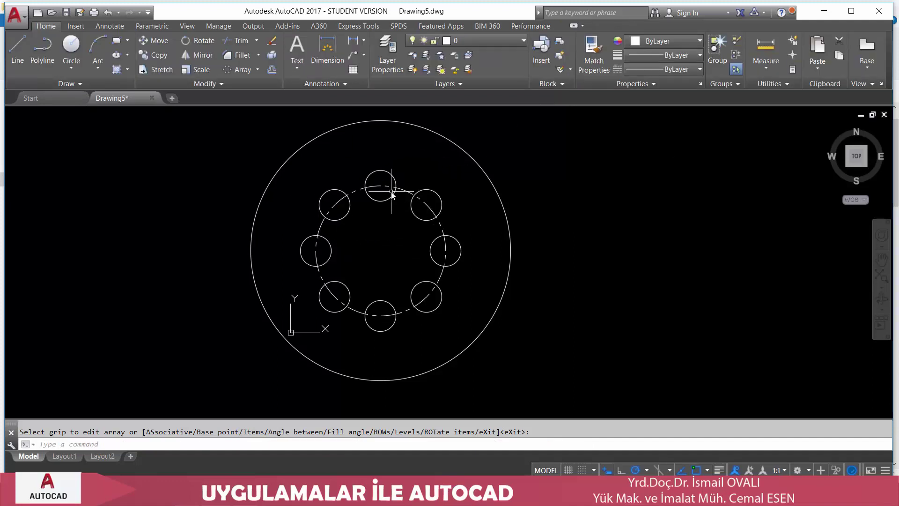
- Select the ring of arrayed small circles for editing
click(389, 176)
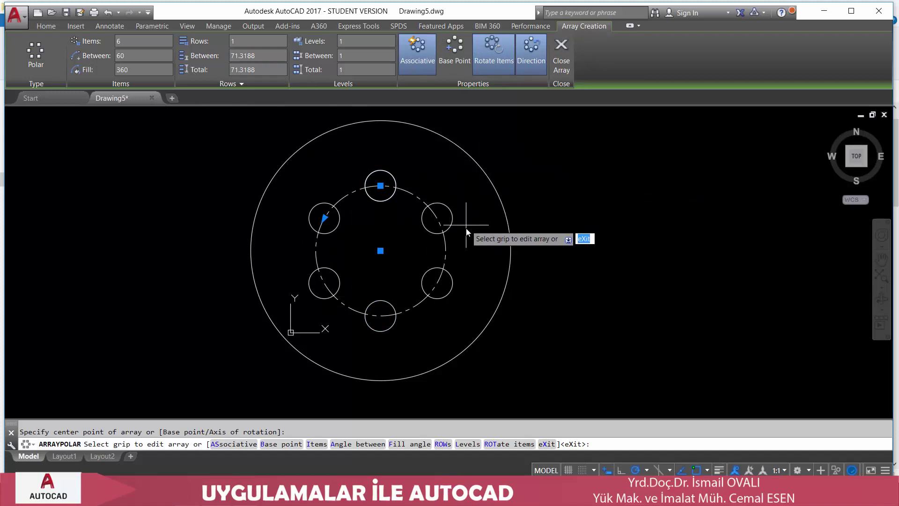
- Close the six-circle array and begin a selection window over the outer circle
click(562, 61)
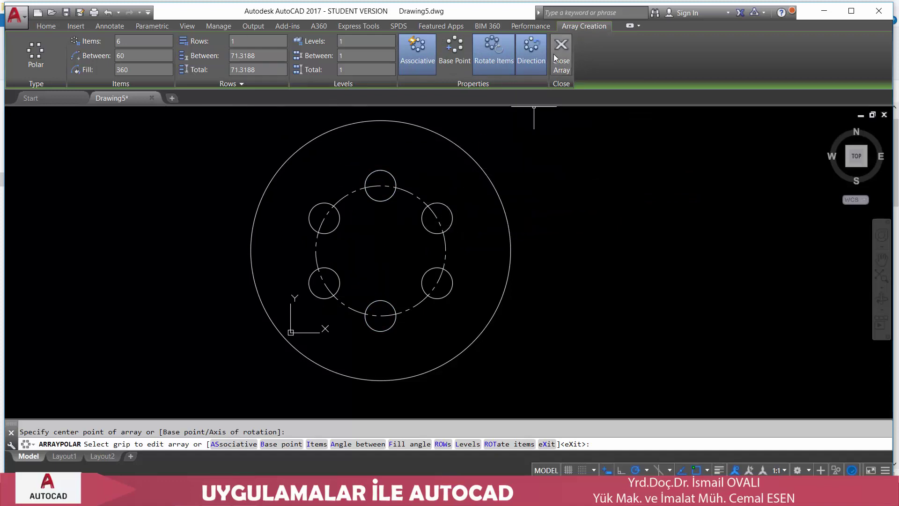
click(480, 159)
- Drag the outer circle's top grip far outward to enlarge it, then select the circle array
click(487, 186)
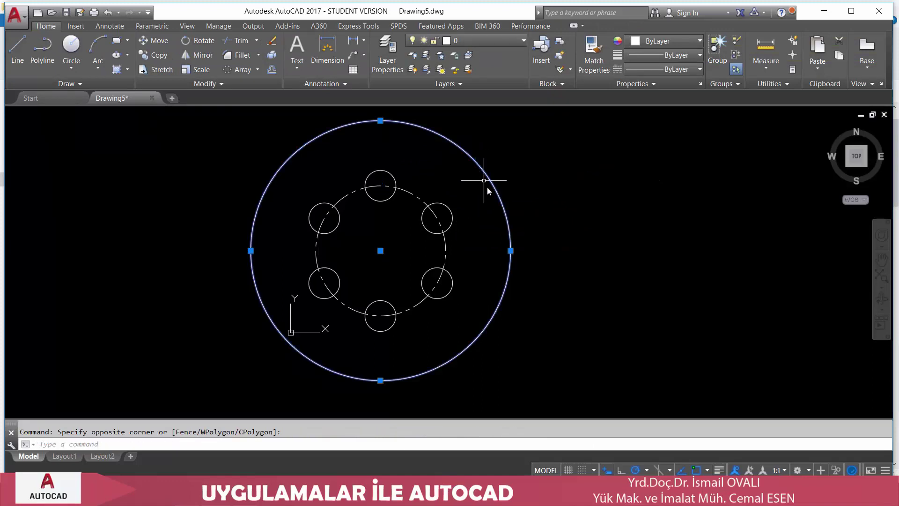
scroll(487, 187, down, 4)
scroll(478, 188, down, 3)
middle_drag(470, 192, 396, 270)
scroll(396, 269, up, 3)
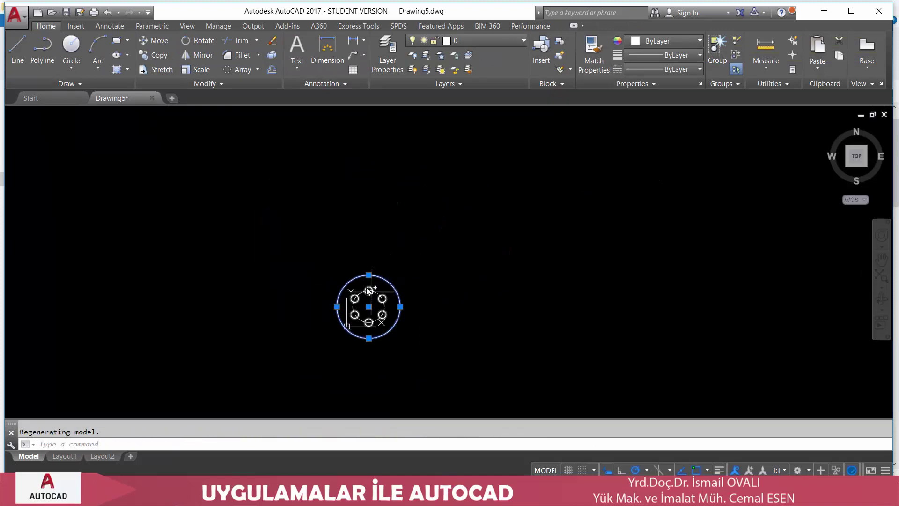
click(369, 275)
click(368, 182)
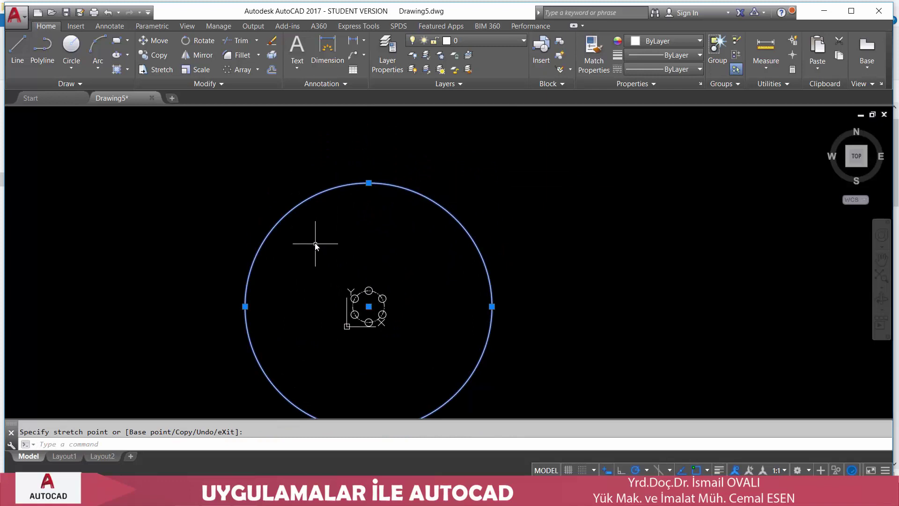
key(Escape)
click(368, 294)
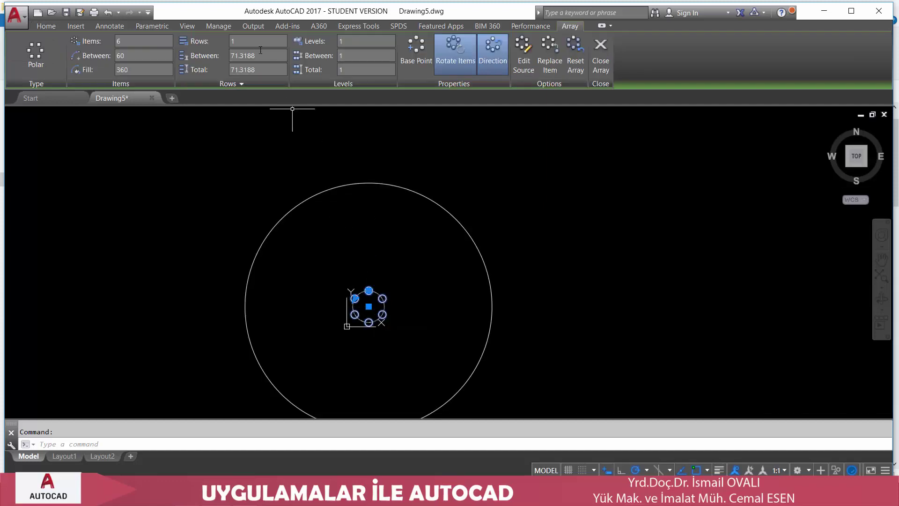
- Set the polar array to 10 rows spaced 71.3188 apart, forming six spokes
click(242, 42)
text(5)
click(371, 41)
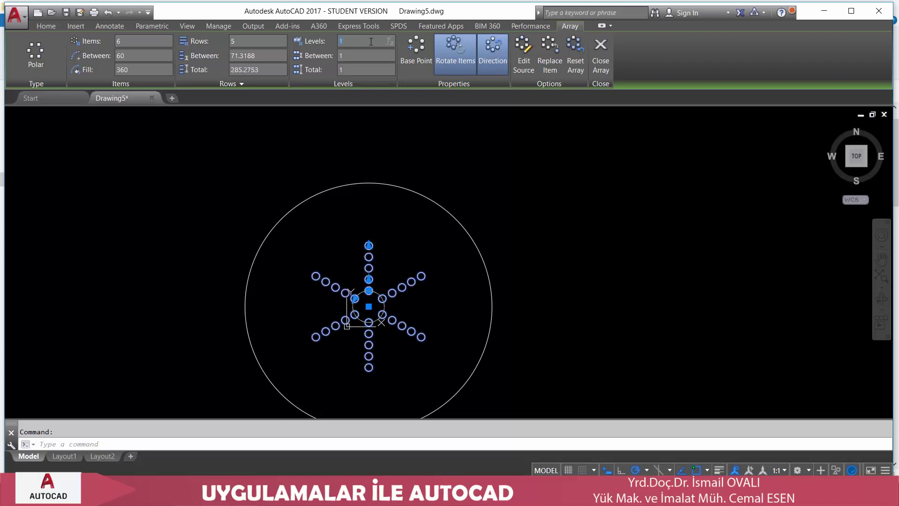
click(267, 44)
text(10)
click(137, 42)
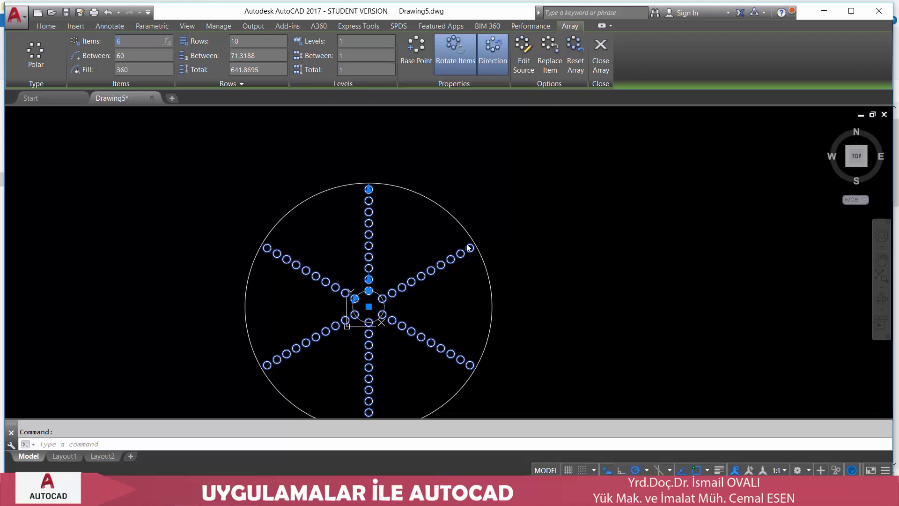
mouse_move(470, 248)
middle_down()
mouse_move(352, 207)
mouse_move(322, 213)
middle_up()
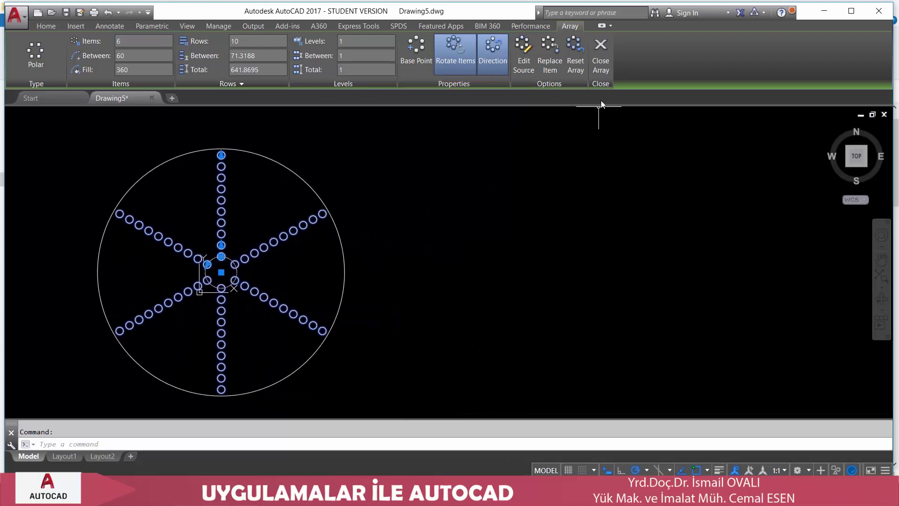
click(599, 65)
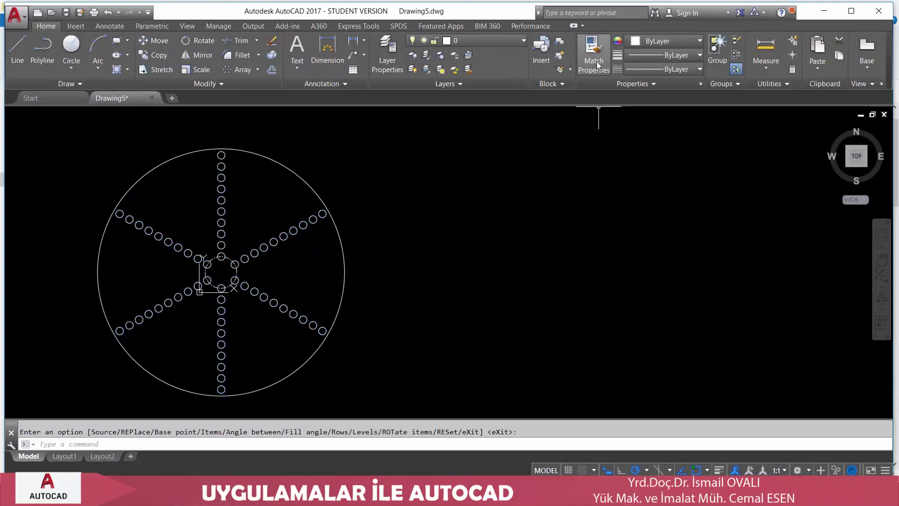
- Erase the leftover object and draw a large circle to the right of the spoked wheel
key(Delete)
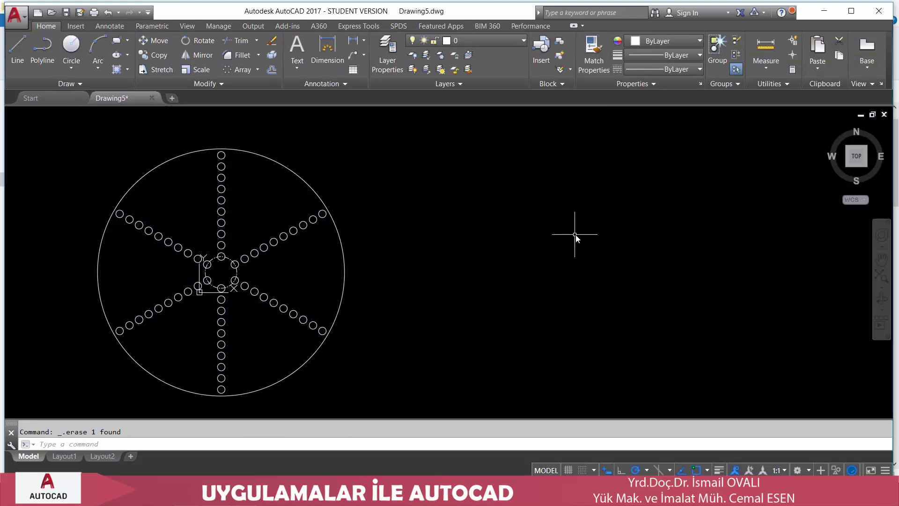
middle_drag(559, 231, 549, 227)
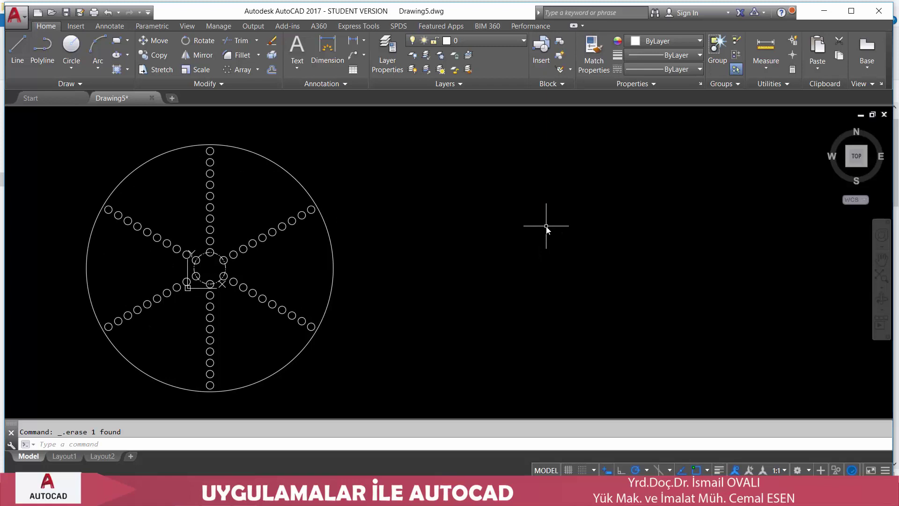
text(c)
key(Return)
click(529, 331)
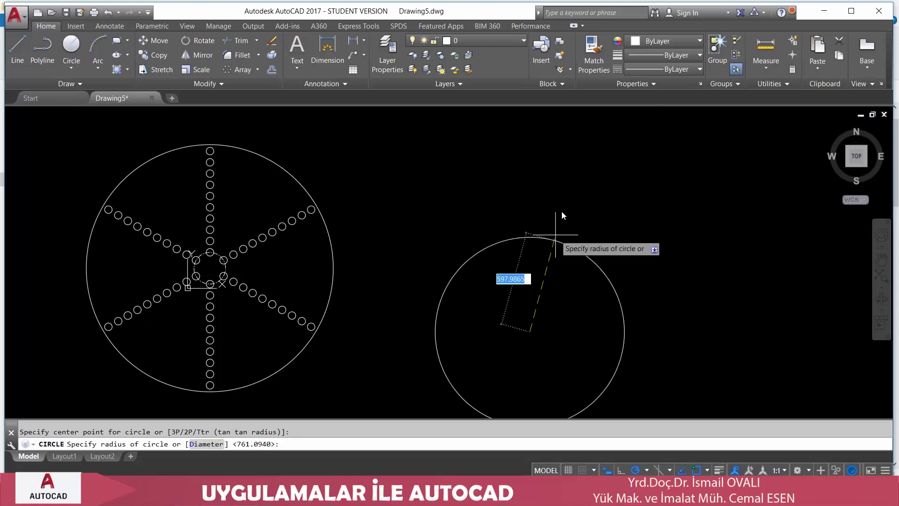
scroll(567, 200, down, 2)
click(560, 196)
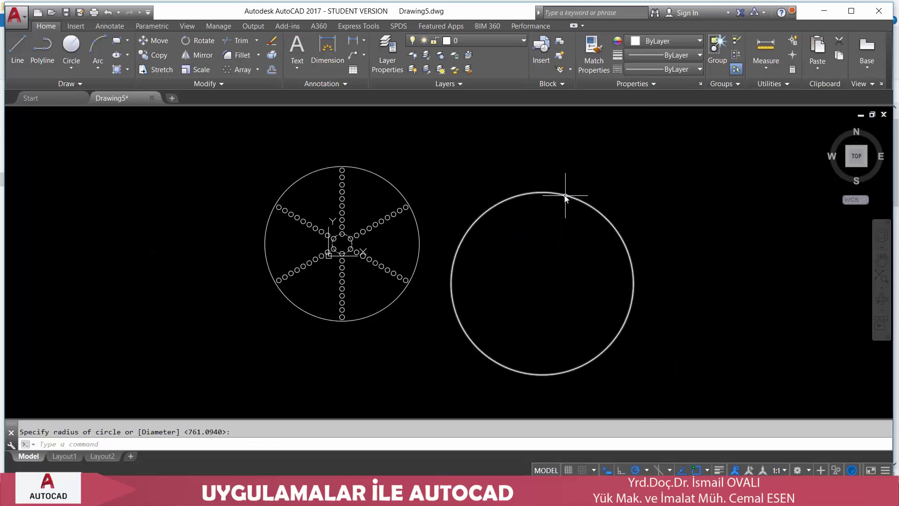
- Draw a small rectangle above and to the right of the new circle
text(rec)
key(Return)
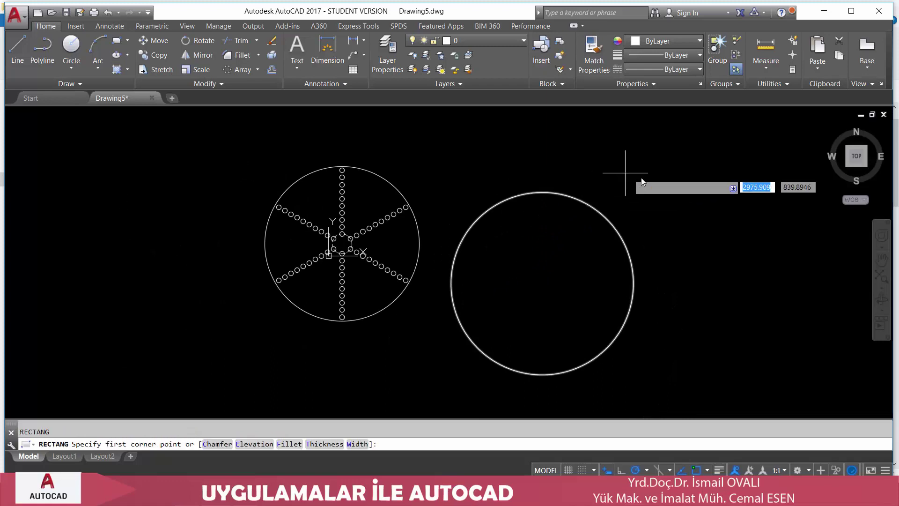
click(650, 180)
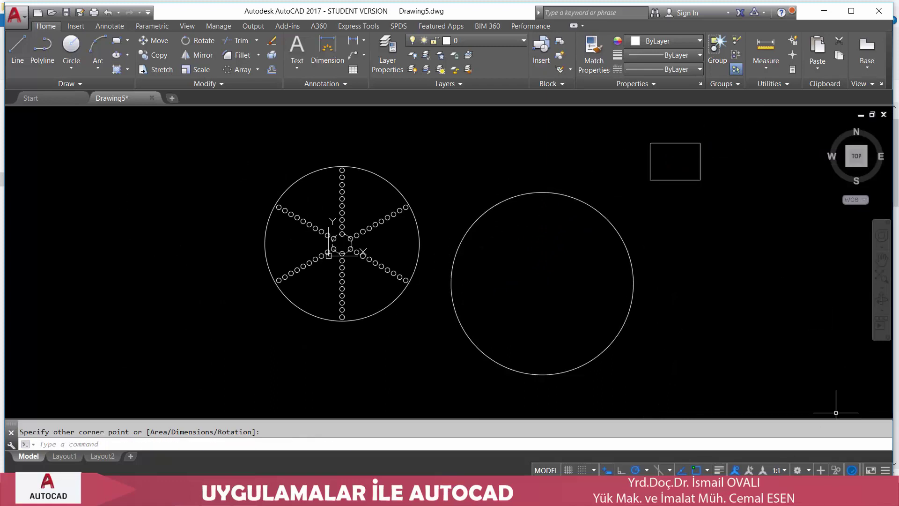
click(708, 471)
text(m)
key(Return)
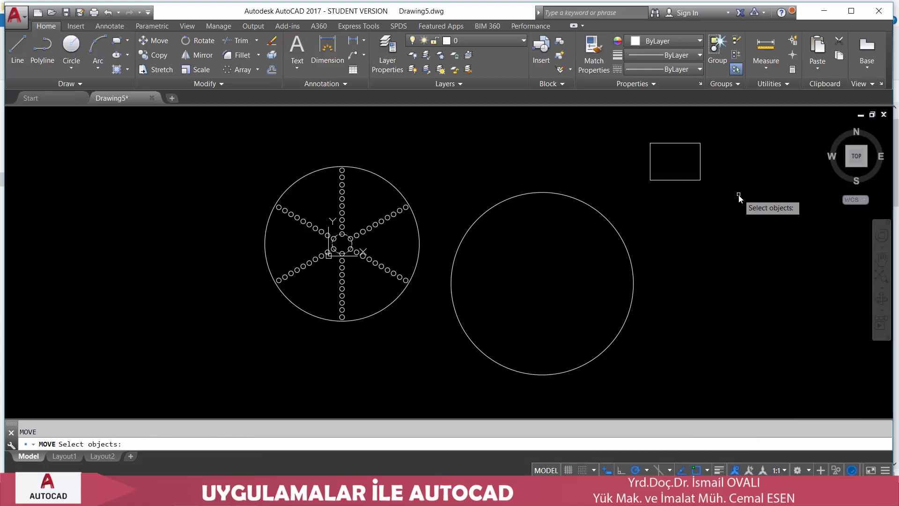
- Move the rectangle by its centre into the upper part of the second circle
click(739, 194)
click(642, 148)
key(Return)
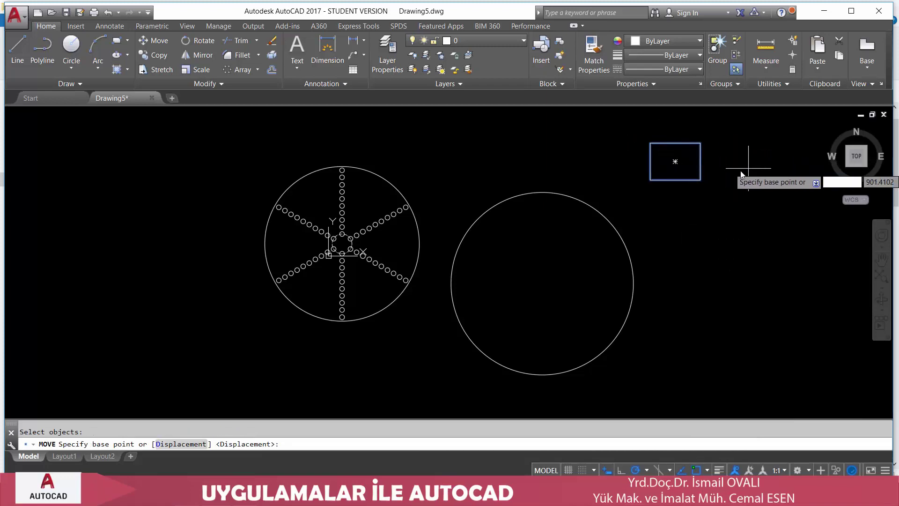
click(675, 162)
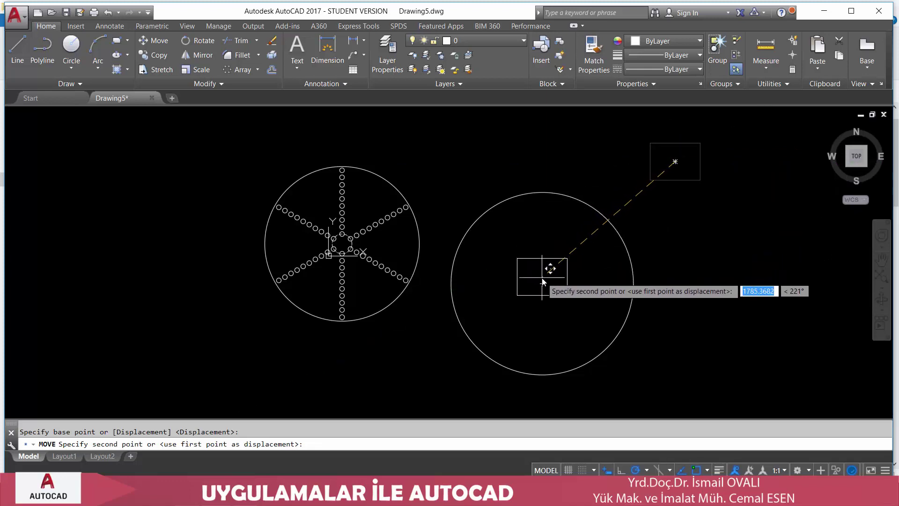
click(543, 238)
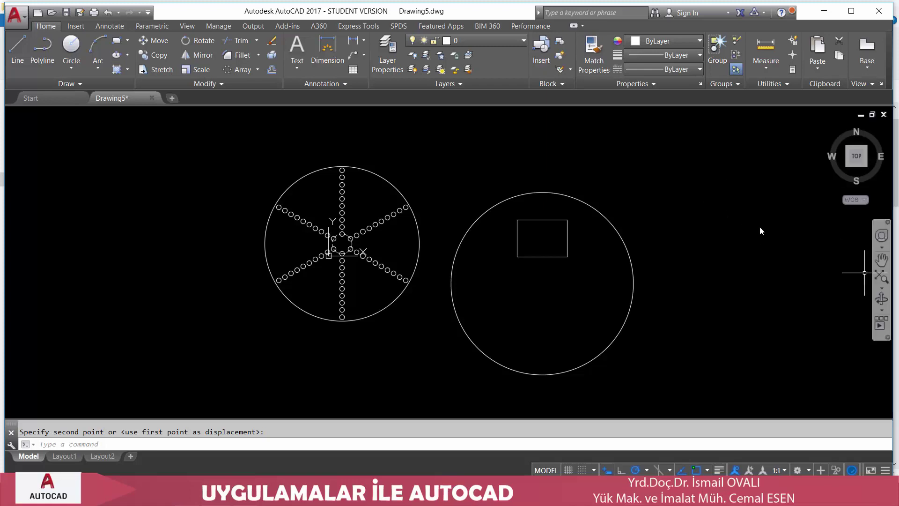
click(239, 70)
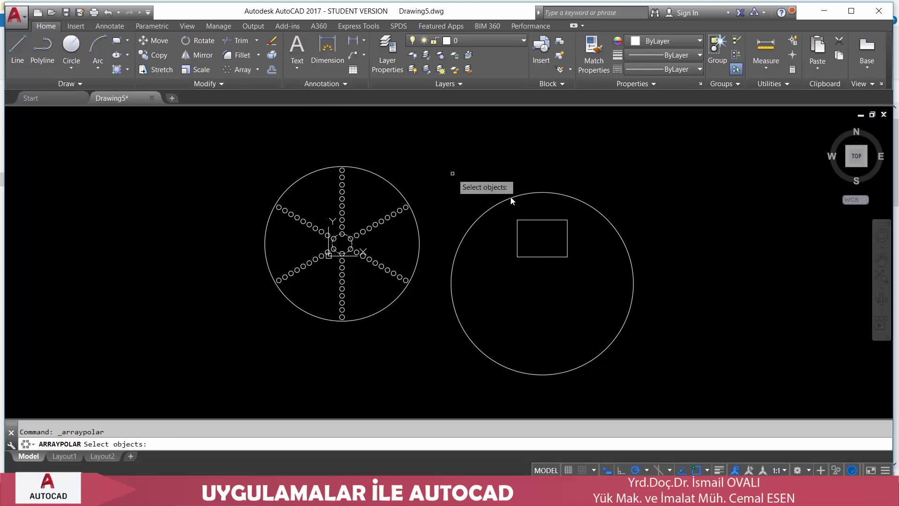
- Polar-array the rectangle about the second circle's centre with 5 items, 72° apart
click(556, 221)
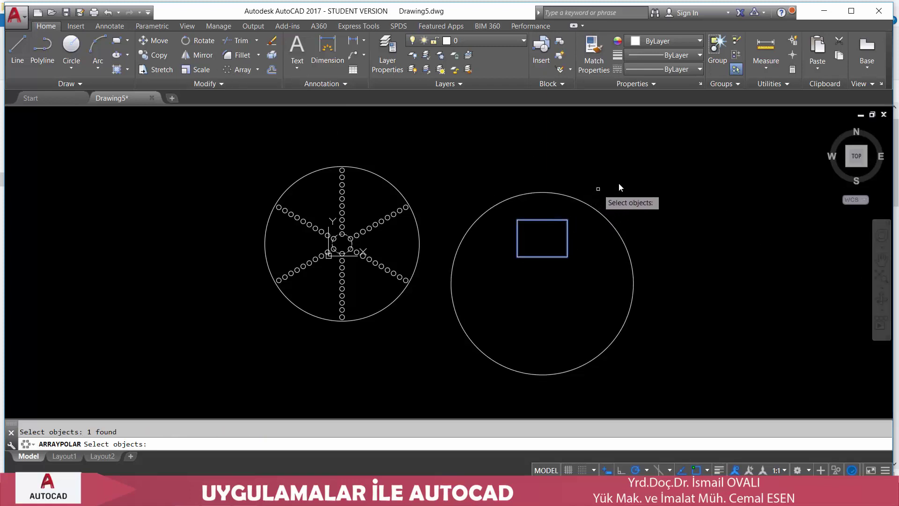
key(Return)
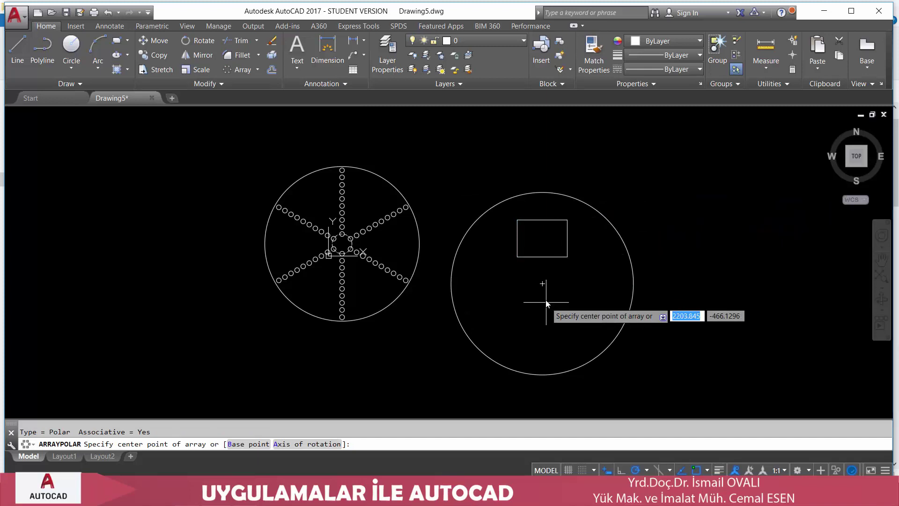
click(542, 283)
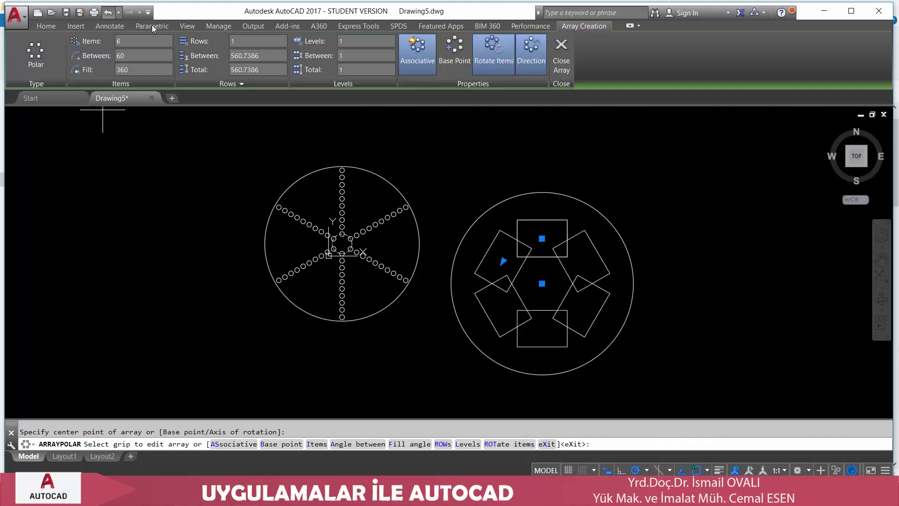
text(5)
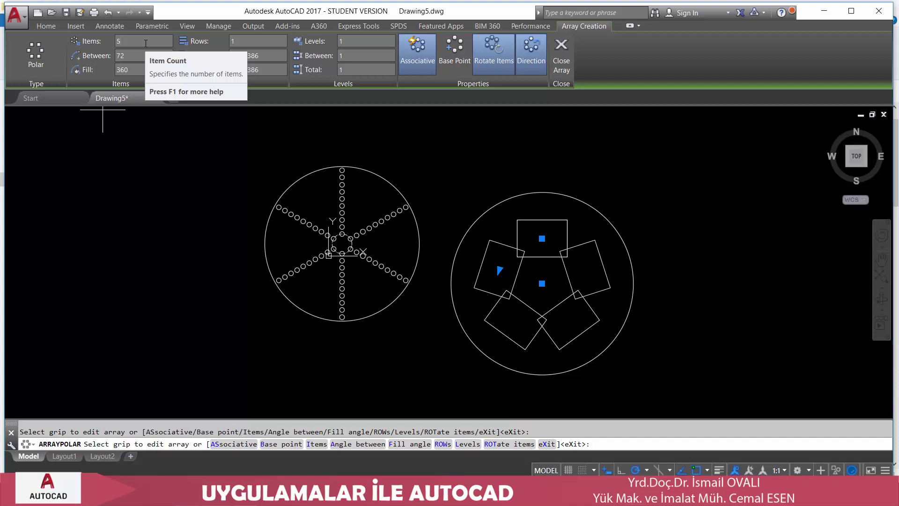
- Keep Rotate Items on, reverse the array direction, and close the five-rectangle polar array
click(484, 62)
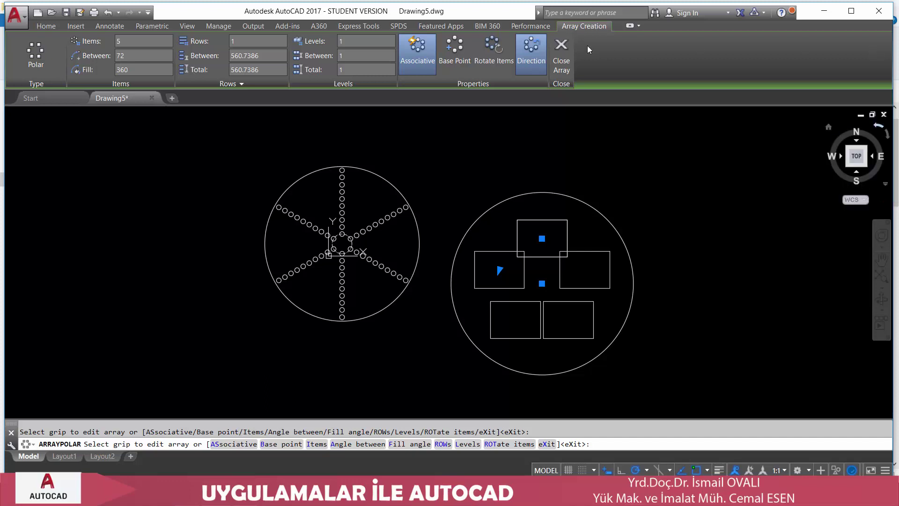
click(481, 62)
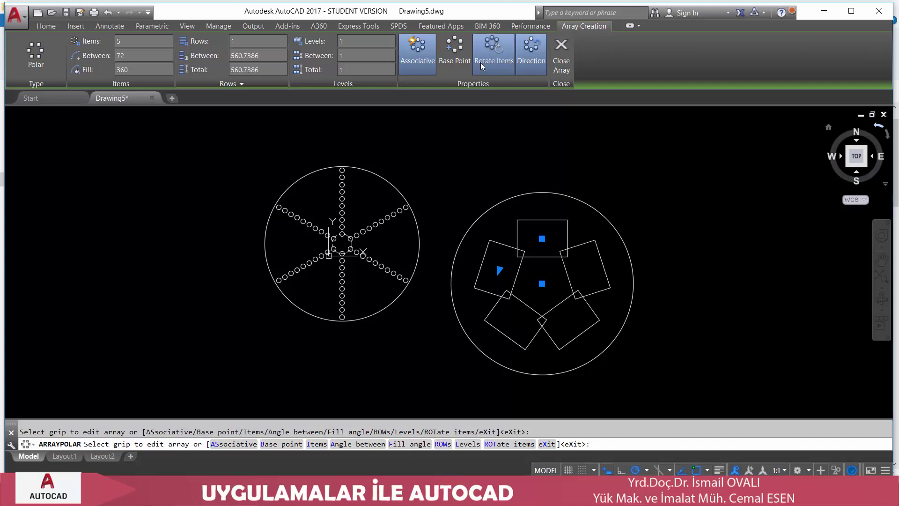
click(526, 54)
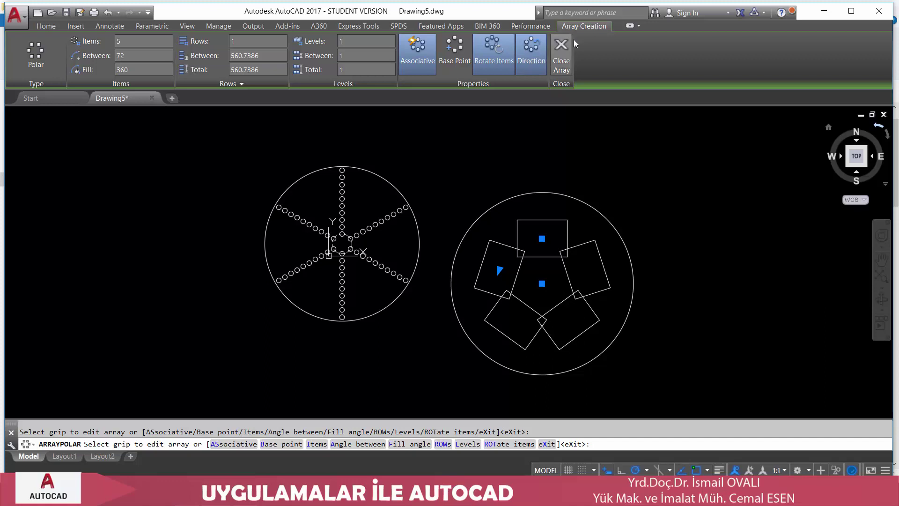
click(563, 53)
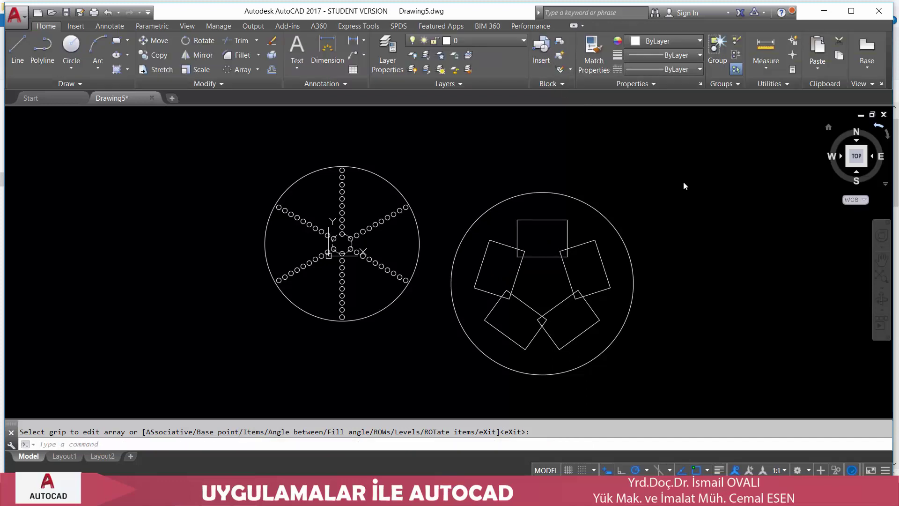